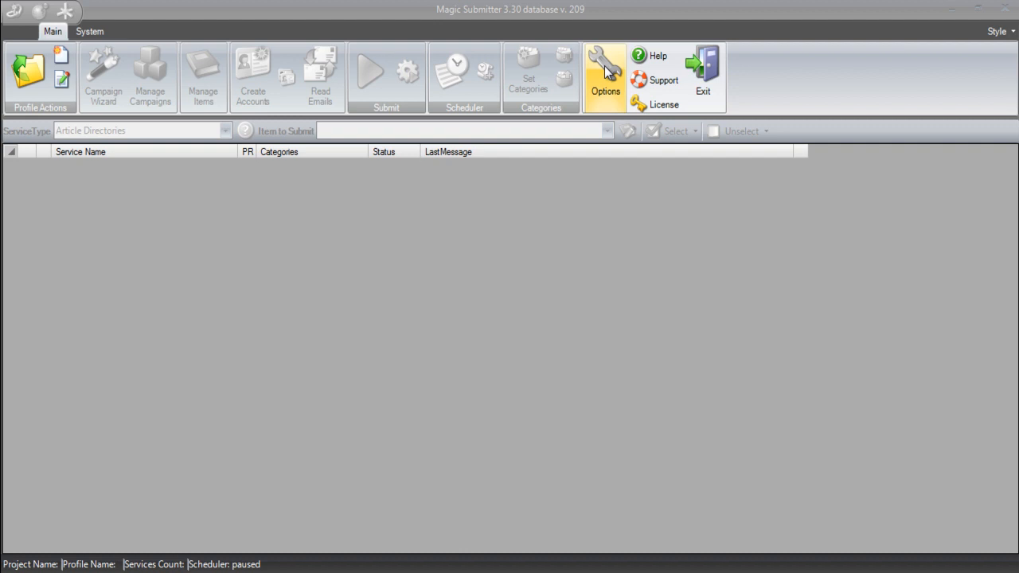
Open the Options dialog from the Main ribbon tab.
left_click(605, 70)
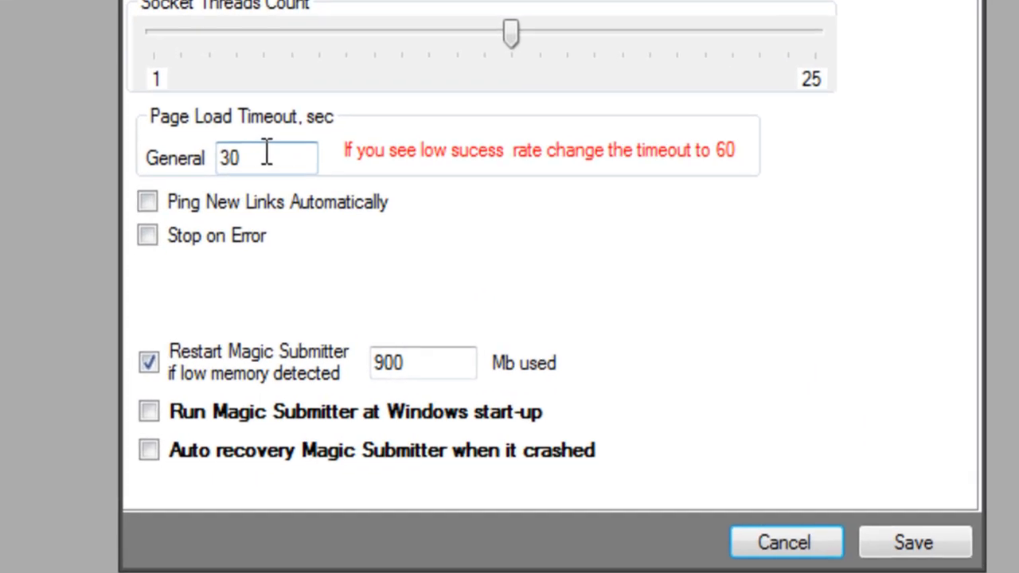
Select the current 30-second General page load timeout value.
left_click_drag(334, 230, 245, 221)
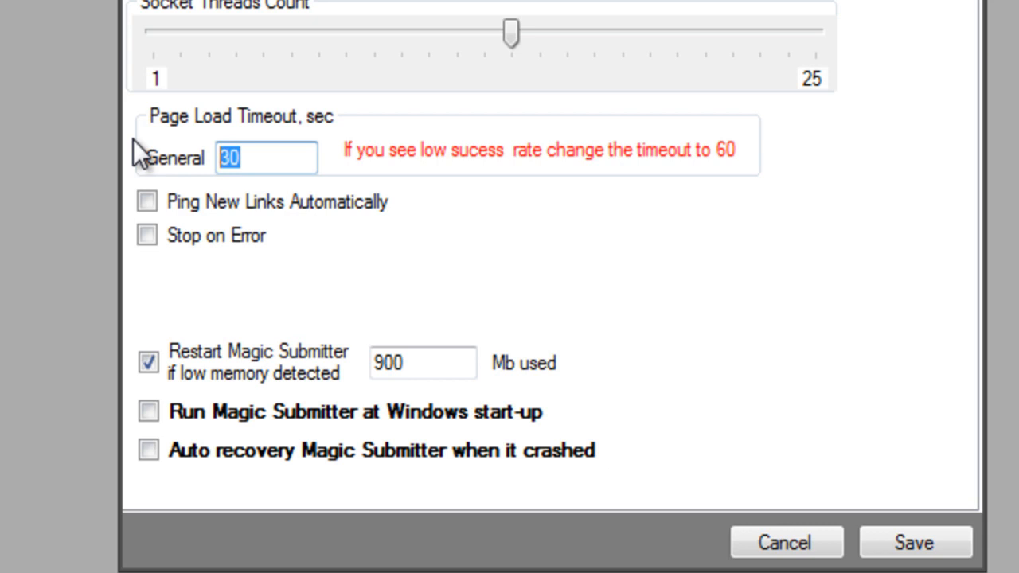
Change the General page load timeout from 30 to 60 seconds.
type("60")
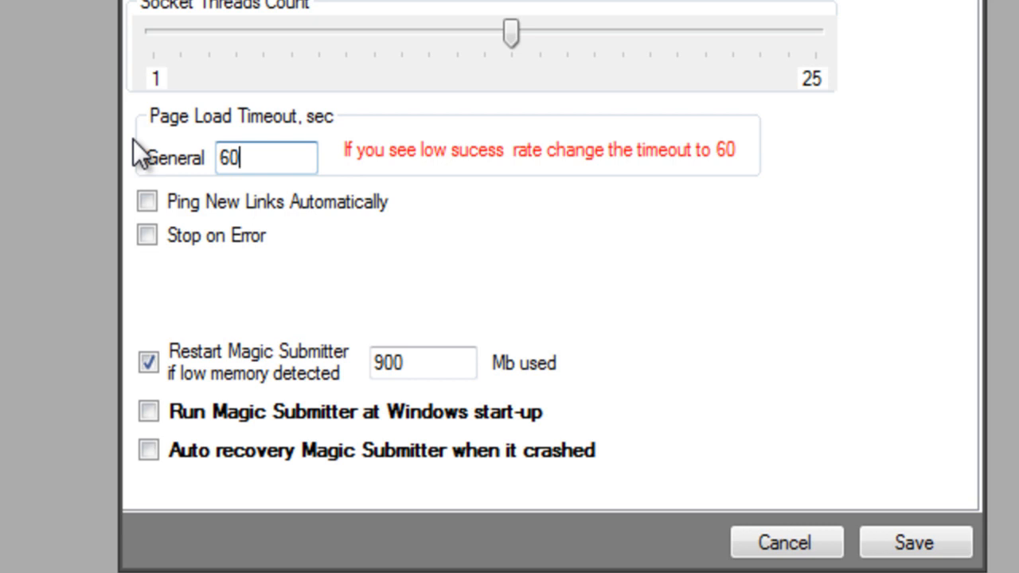
Tick 'Ping New Links Automatically' on the General tab.
left_click(152, 208)
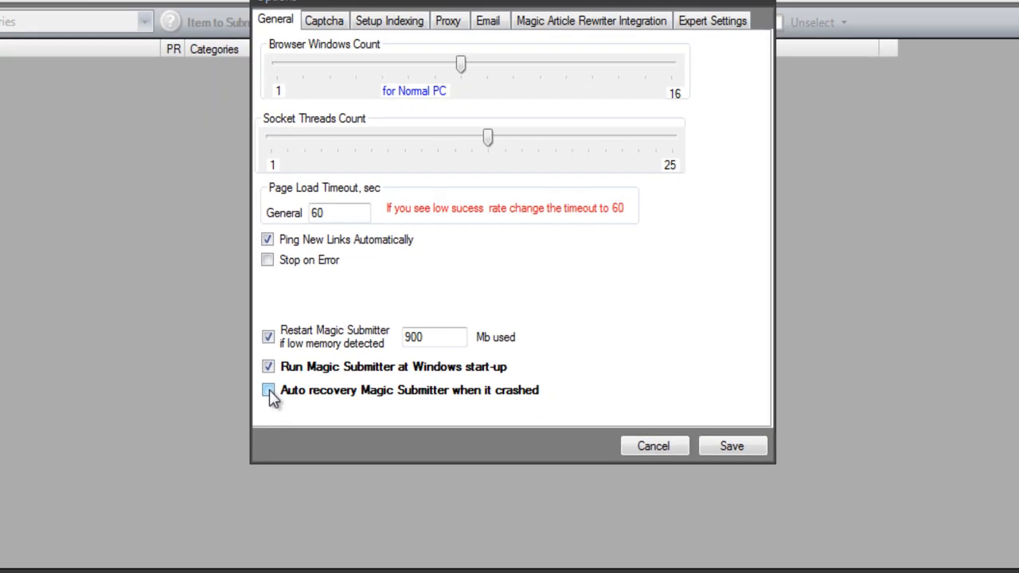
Enable crash auto recovery, check both installations in MS Recovery, then minimize it.
left_click(149, 451)
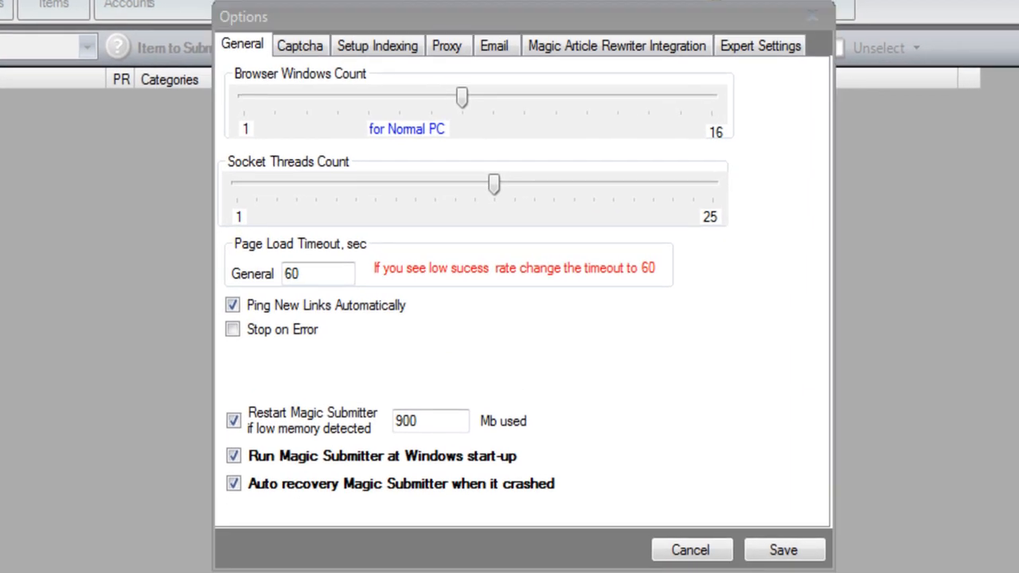
double_click(785, 572)
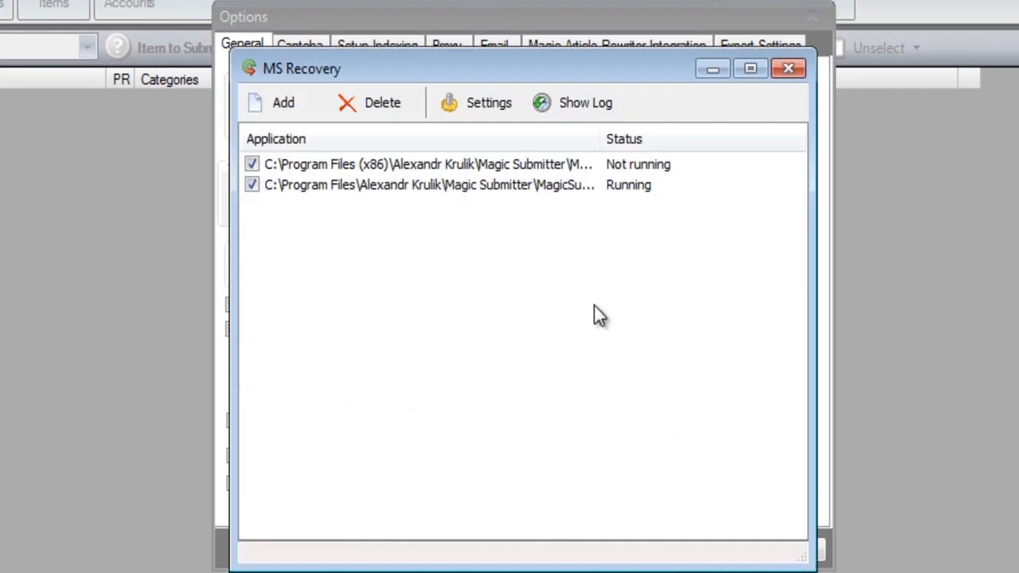
left_click_drag(578, 60, 533, 42)
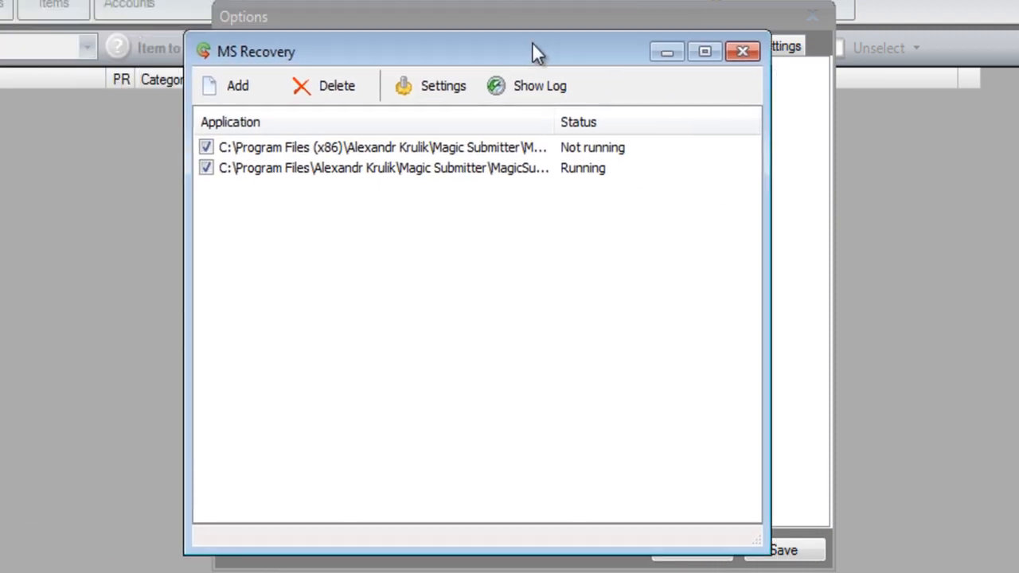
left_click(504, 151)
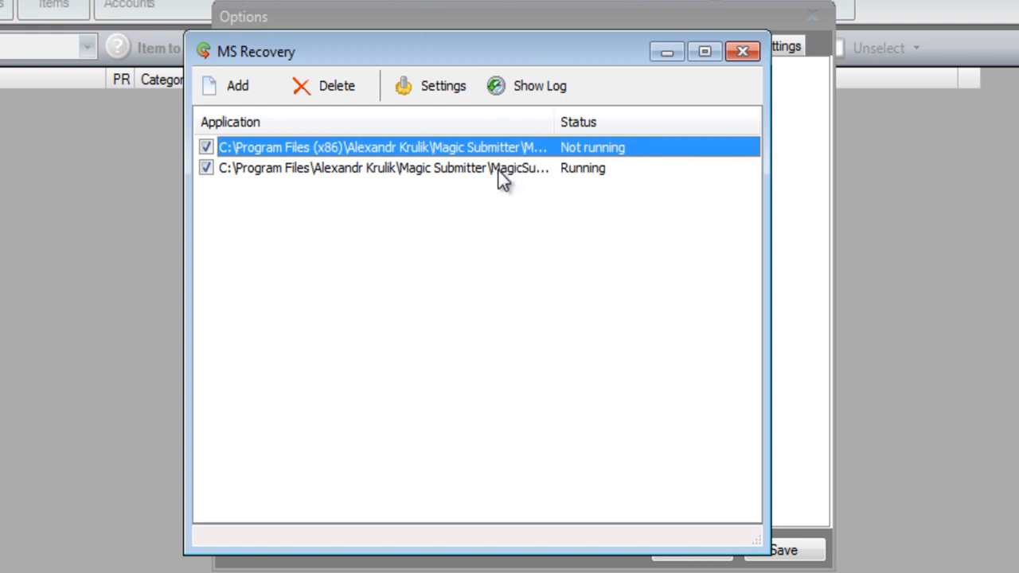
left_click(498, 169)
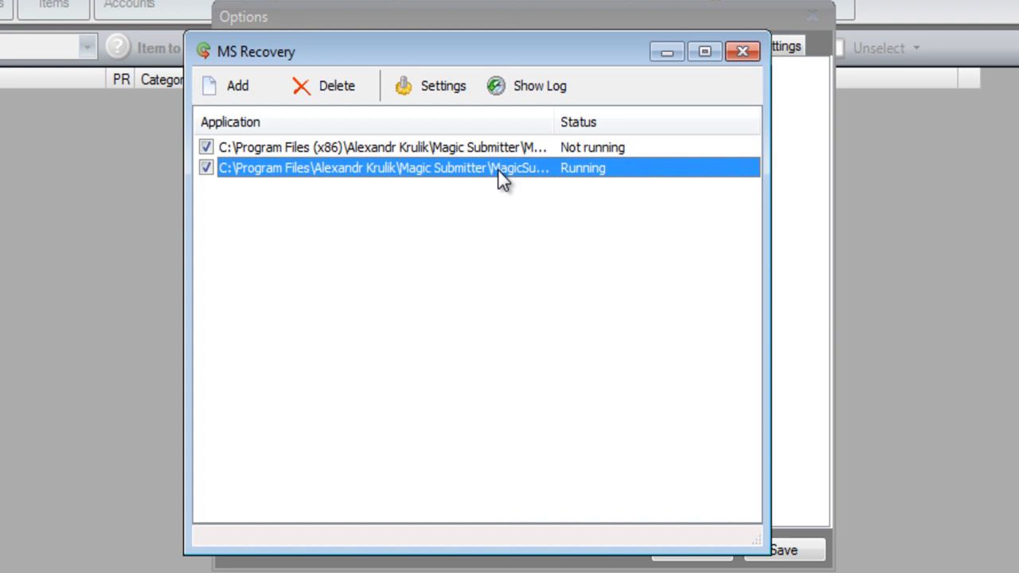
left_click(484, 151)
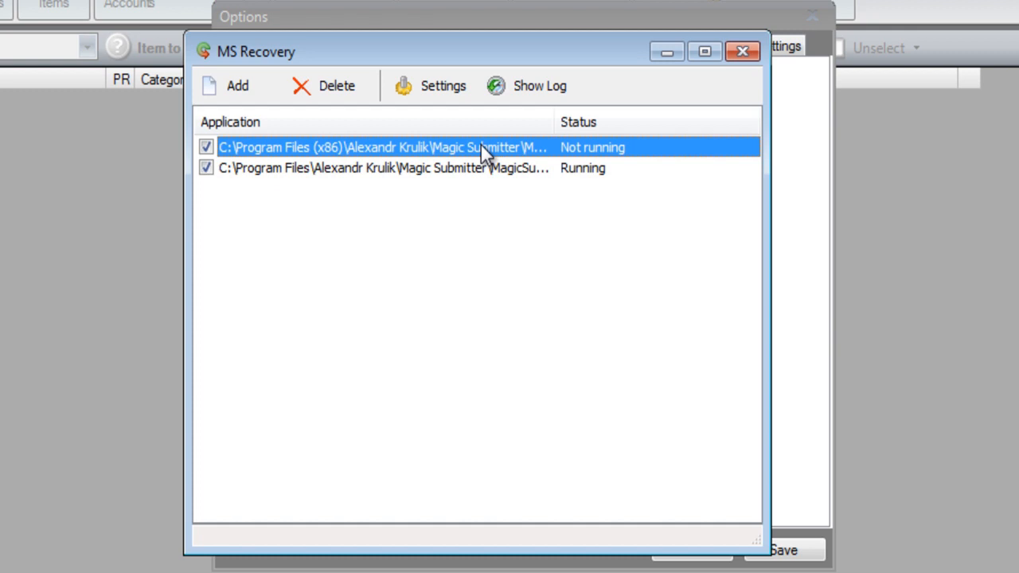
left_click(658, 52)
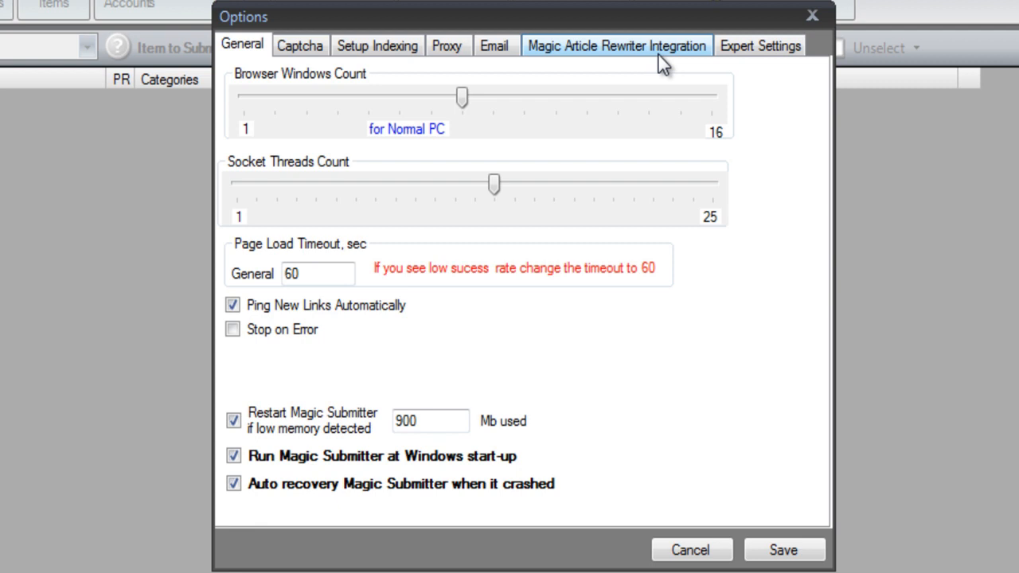
On the Captcha page, enter the bypasscaptcha.com access key and select that service.
left_click(310, 48)
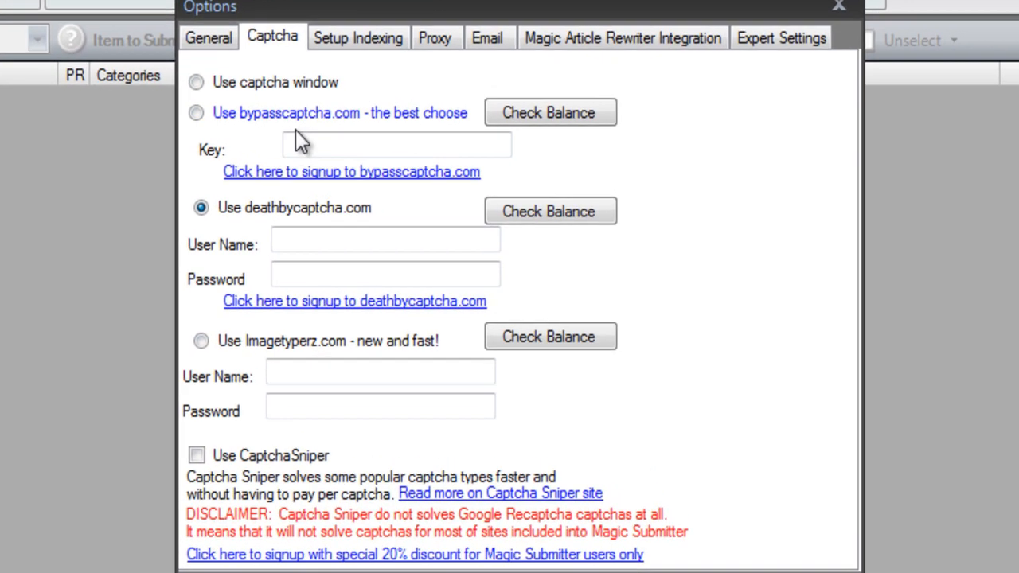
left_click(324, 141)
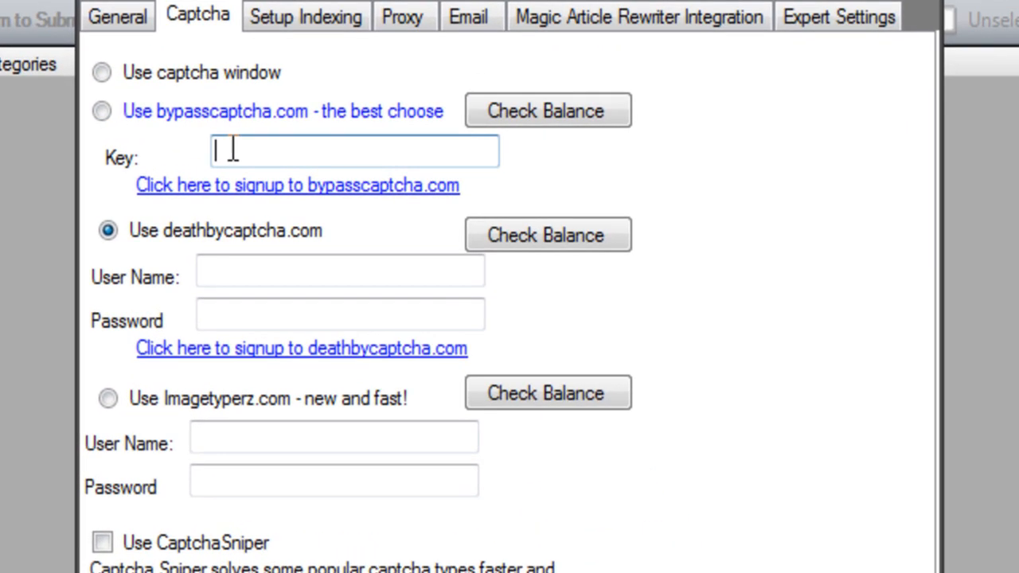
right_click(252, 268)
left_click(219, 439)
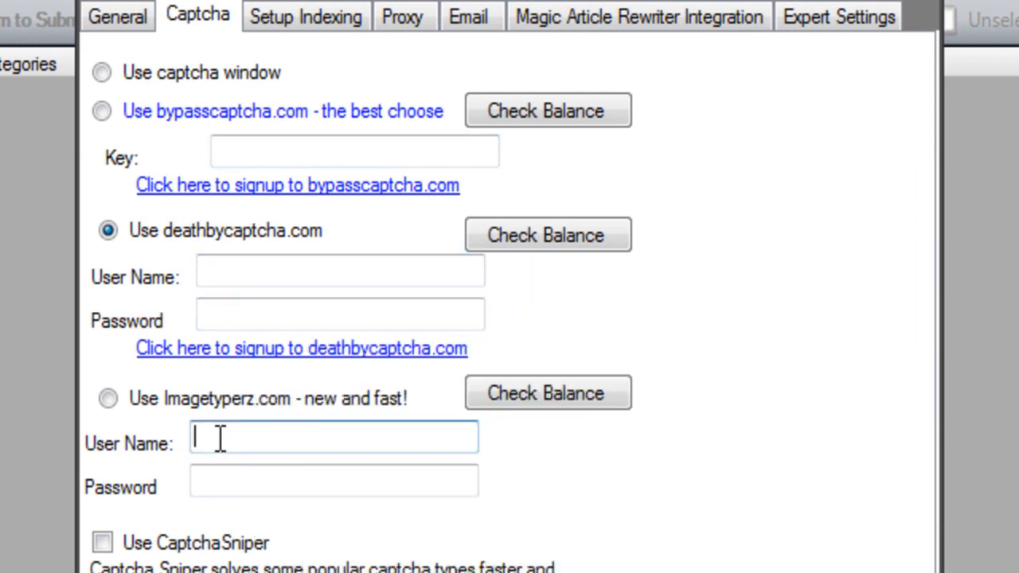
left_click(227, 152)
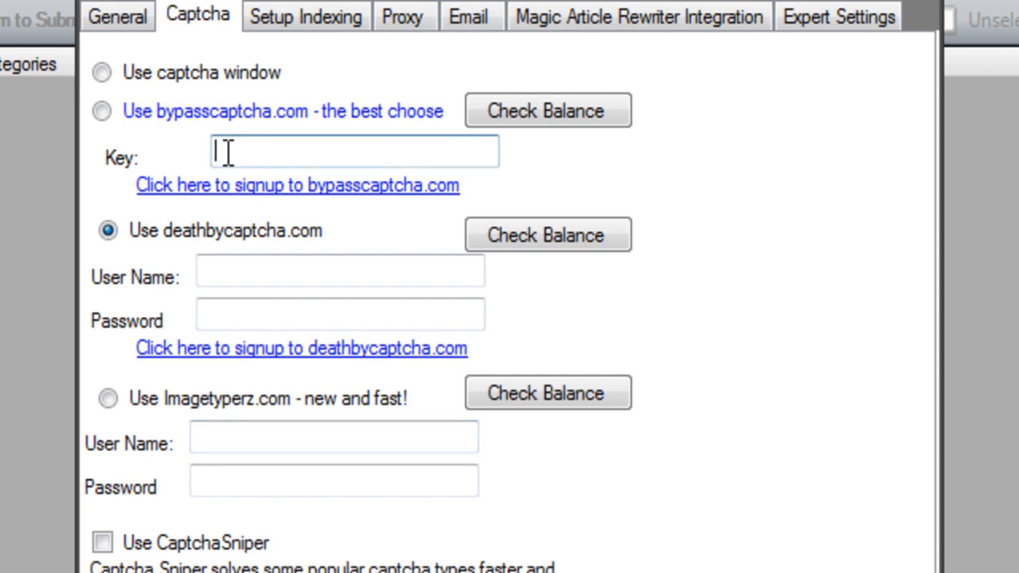
key("ctrl+a")
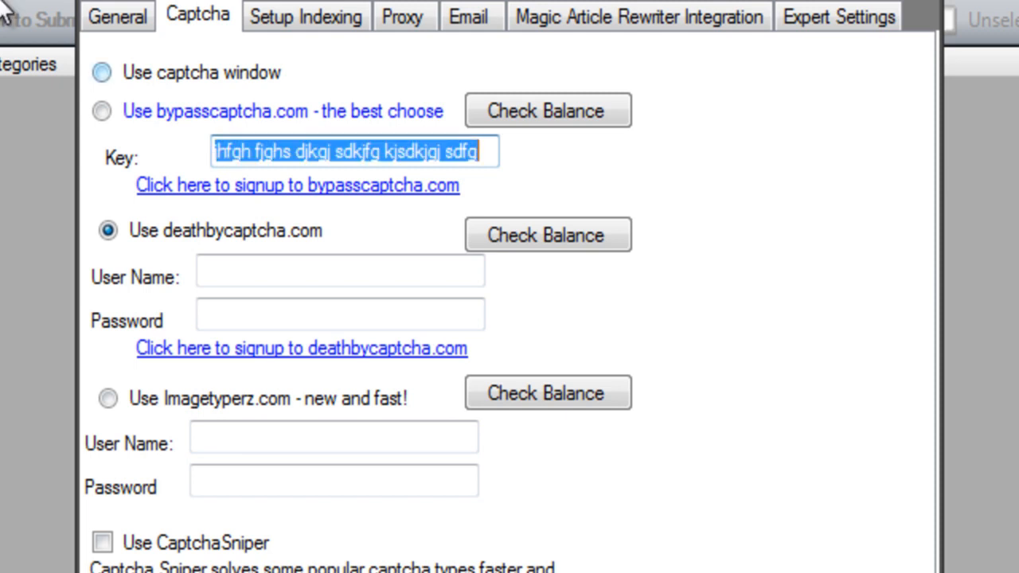
left_click(101, 110)
left_click_drag(215, 159, 502, 159)
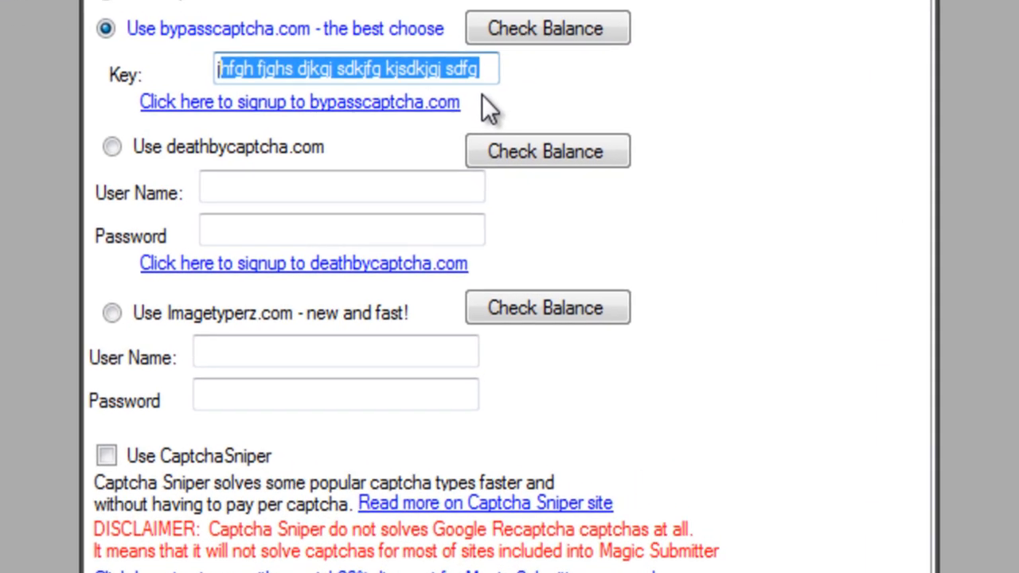
Clear the bypasscaptcha key and select Imagetyperz.com as the captcha service.
key("BackSpace")
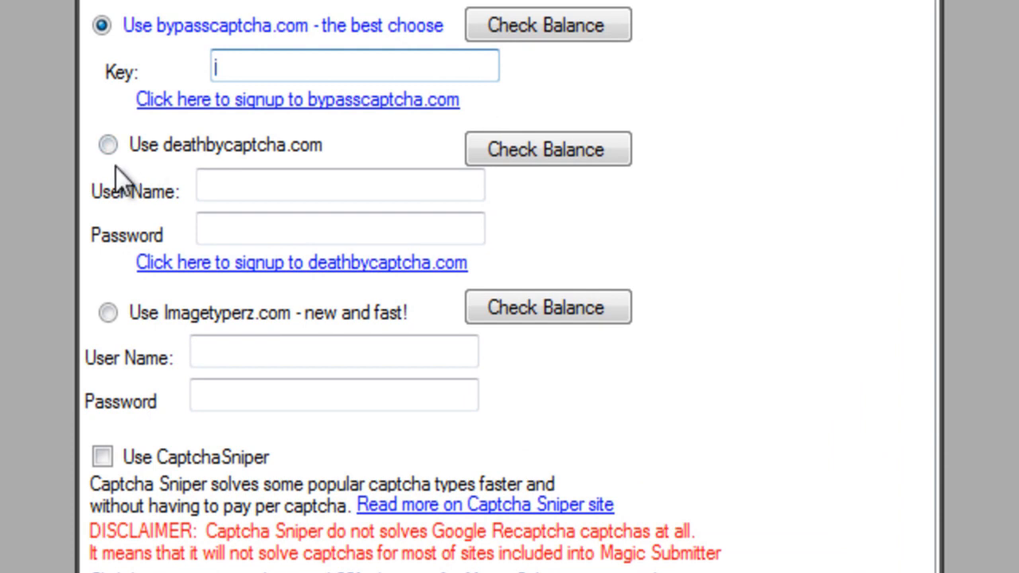
left_click(108, 145)
left_click(107, 313)
left_click(247, 191)
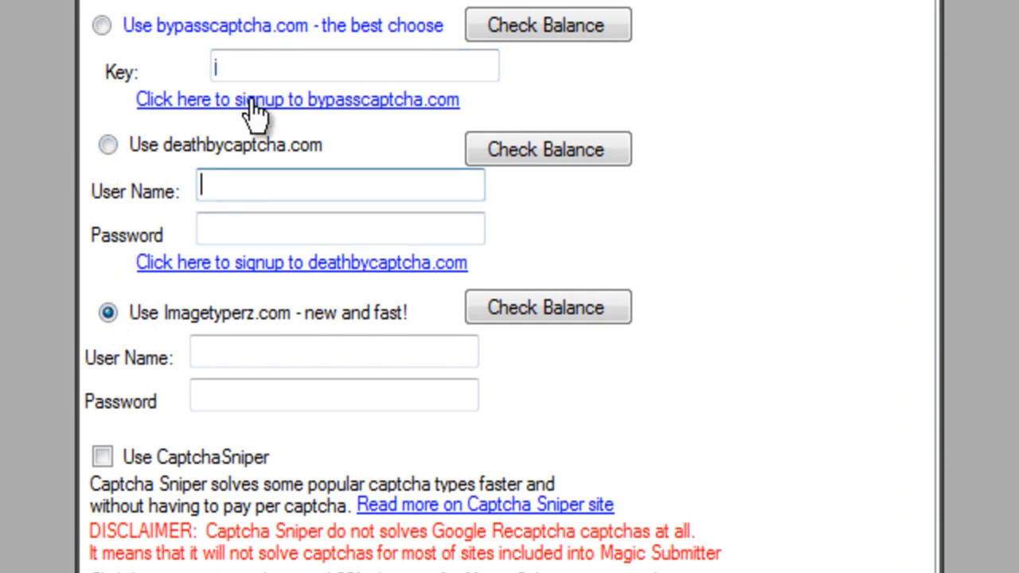
Fill in the Imagetyperz.com account user name.
left_click(252, 64)
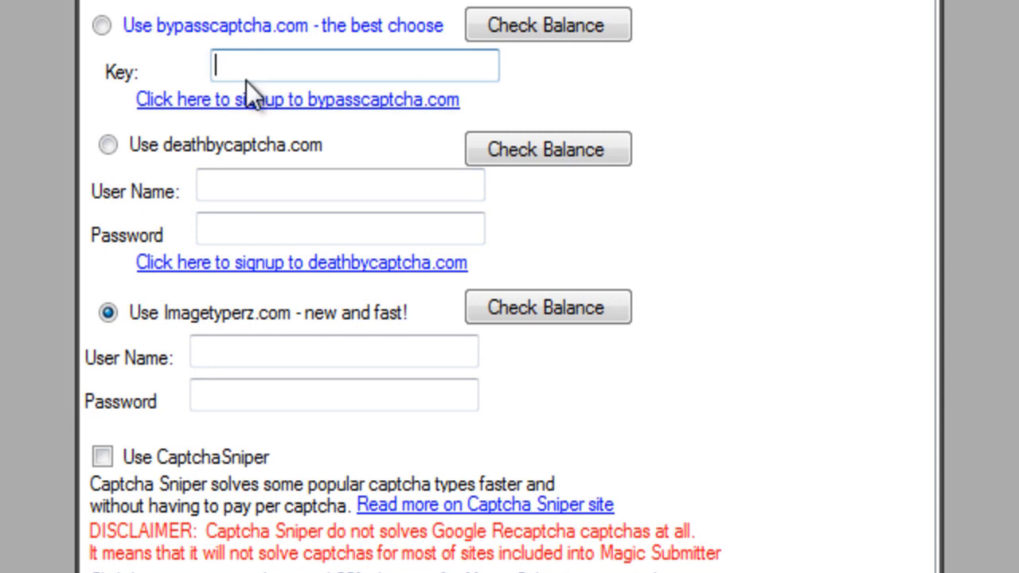
left_click(236, 190)
left_click(235, 347)
type("mstutorials")
key("Tab")
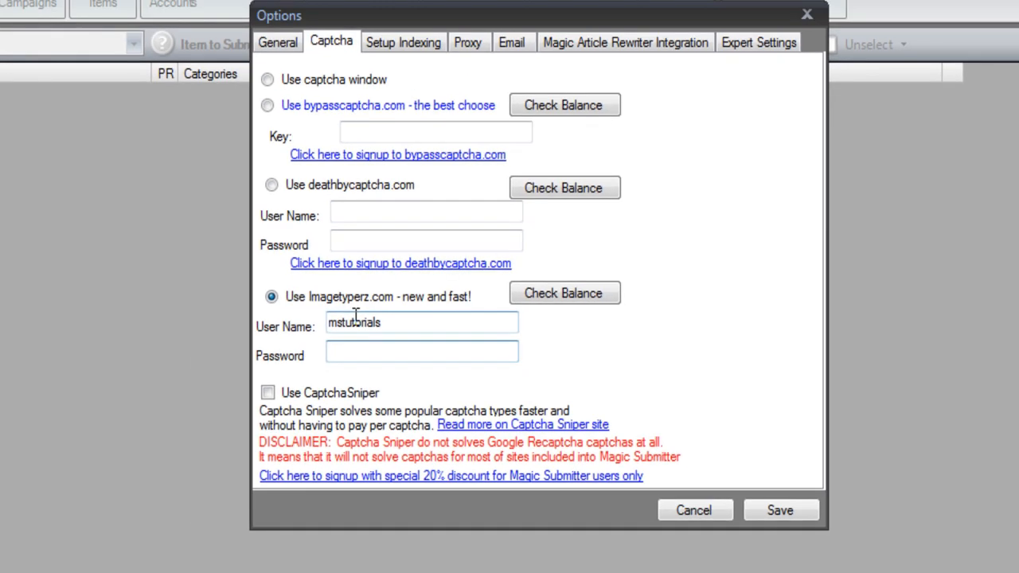
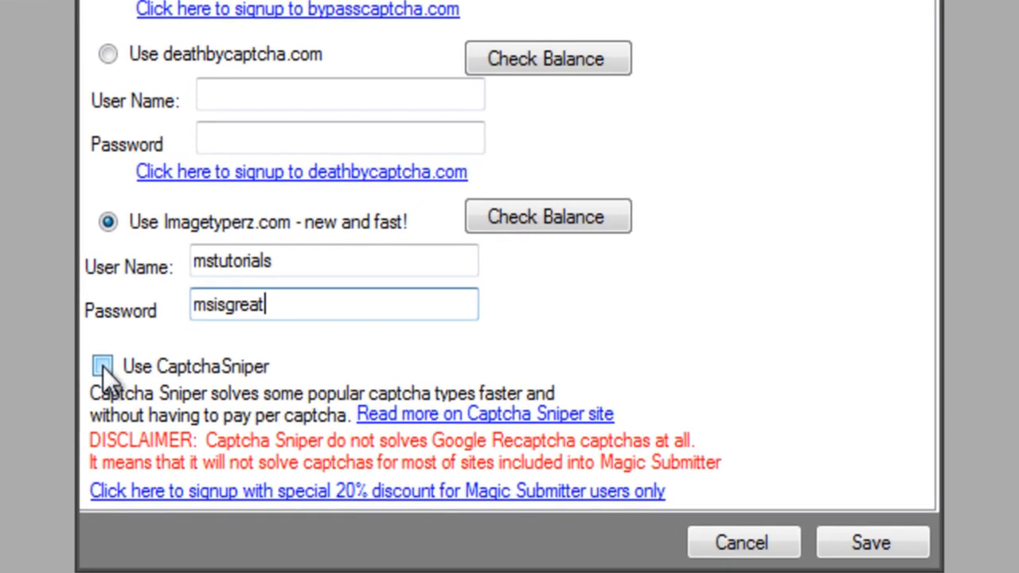
Type the Imagetyperz.com account password into its Password field.
left_click(268, 393)
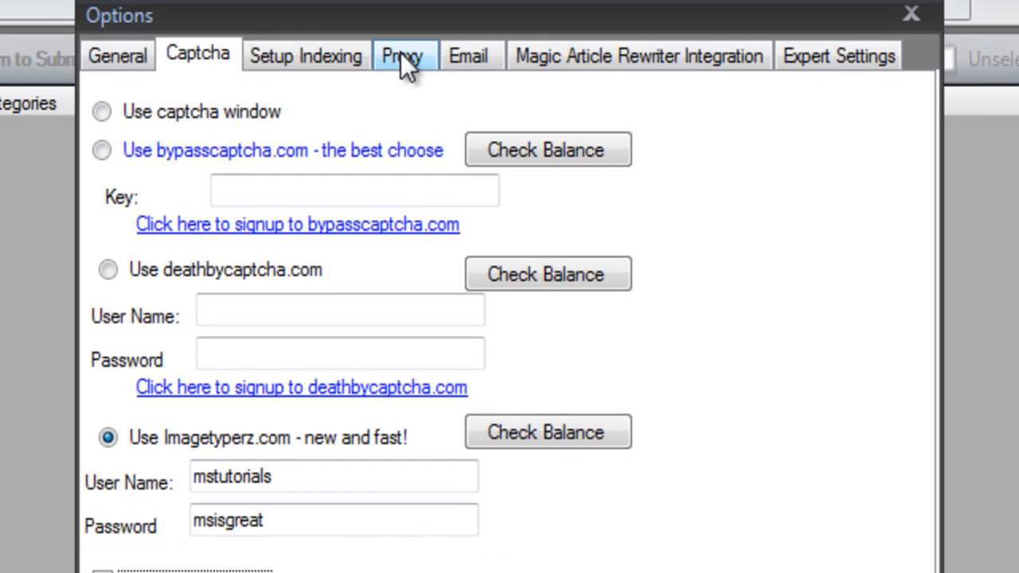
Switch the Options dialog to the Proxy page.
left_click(400, 56)
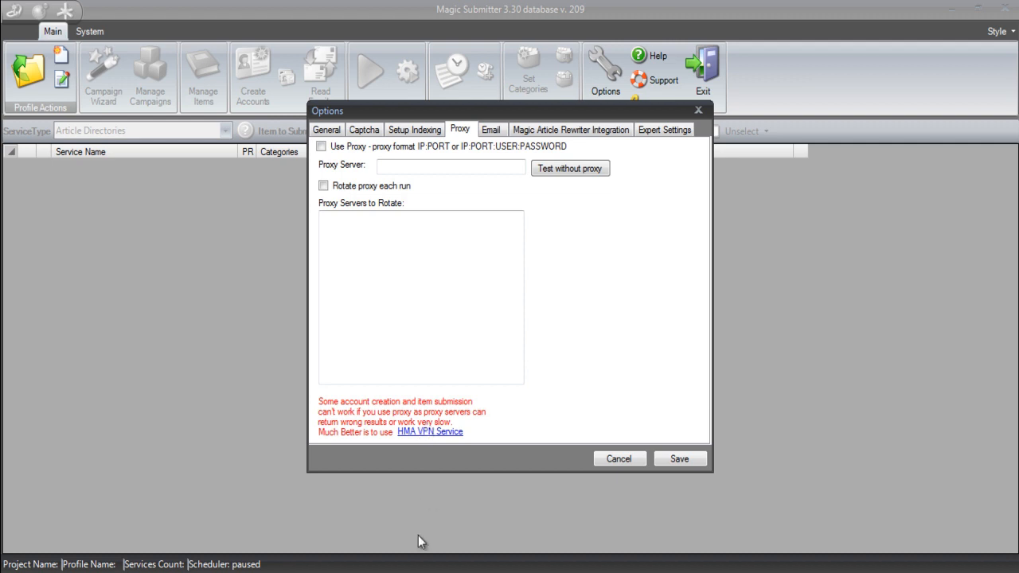
mouse_move(536, 572)
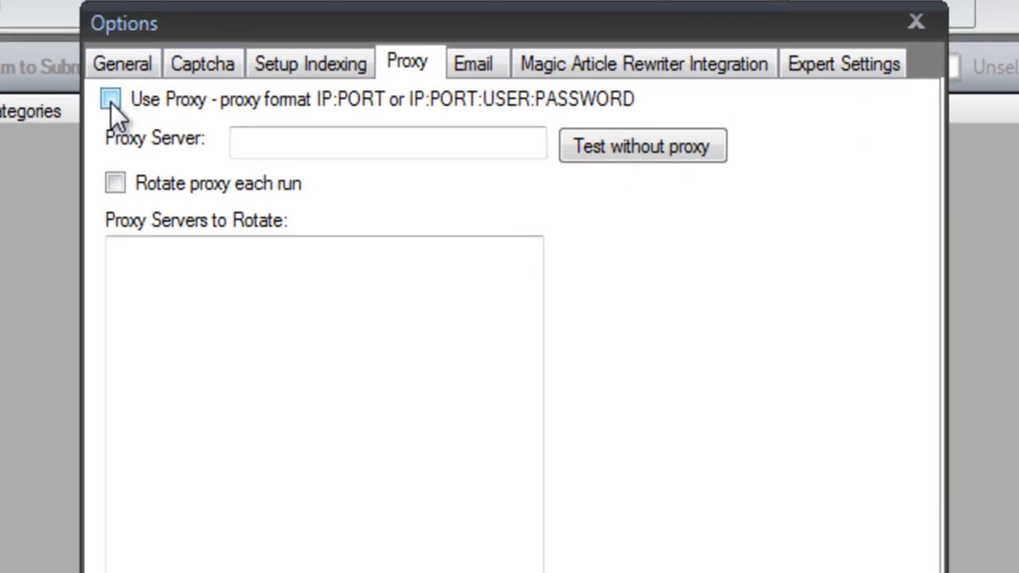
Tick Use Proxy and place the cursor in the empty Proxy Servers to Rotate list.
left_click(111, 104)
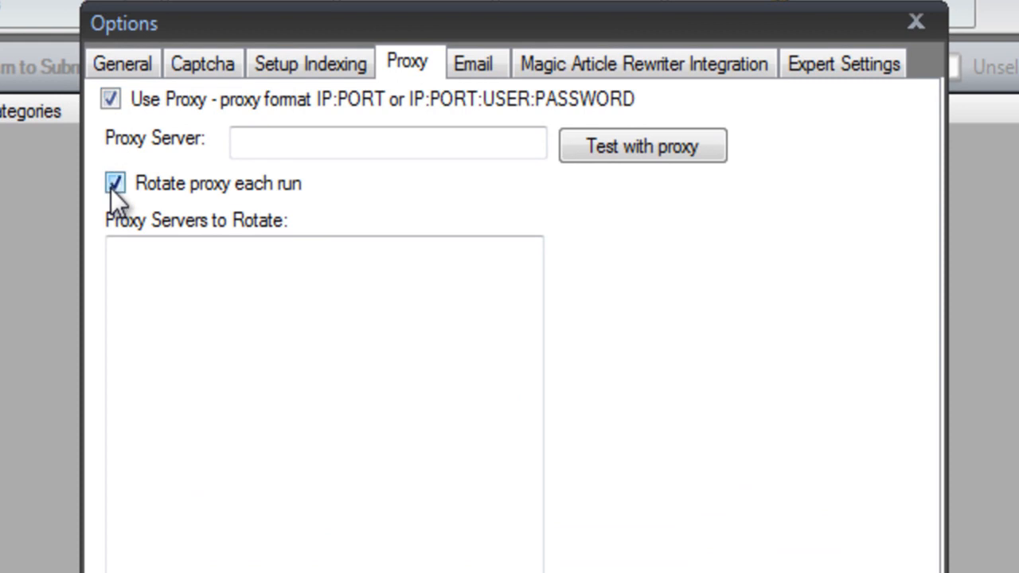
left_click(178, 302)
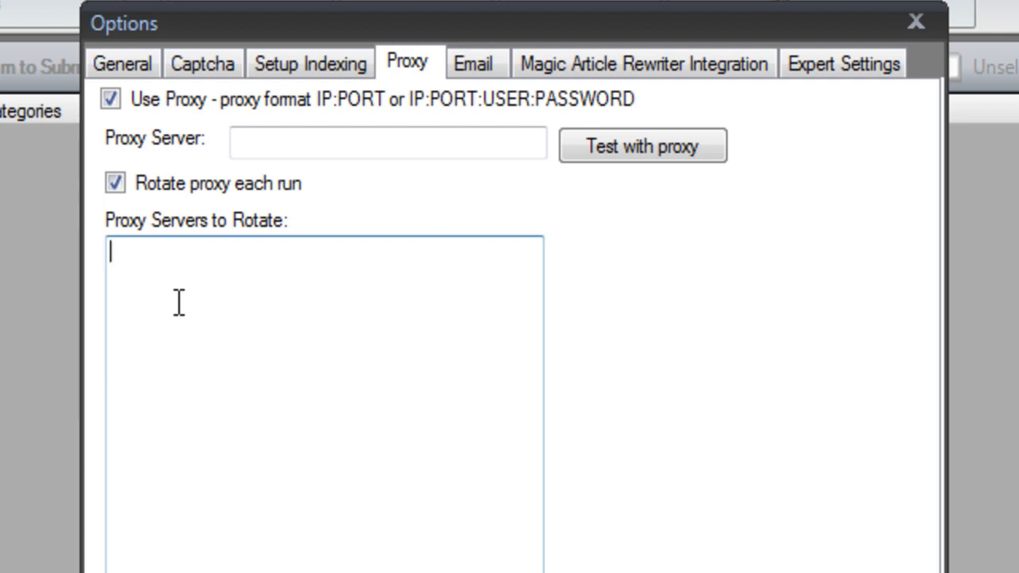
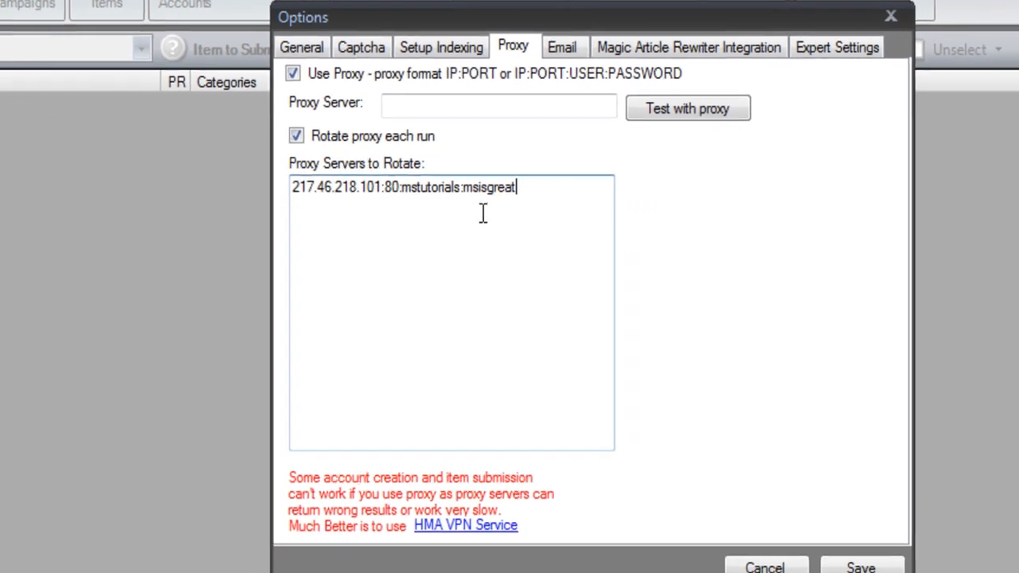
Enter proxy 217.46.218.101:80 with its login user name and password in the rotation box, then select that line.
left_click_drag(558, 194, 161, 132)
key("ctrl+c")
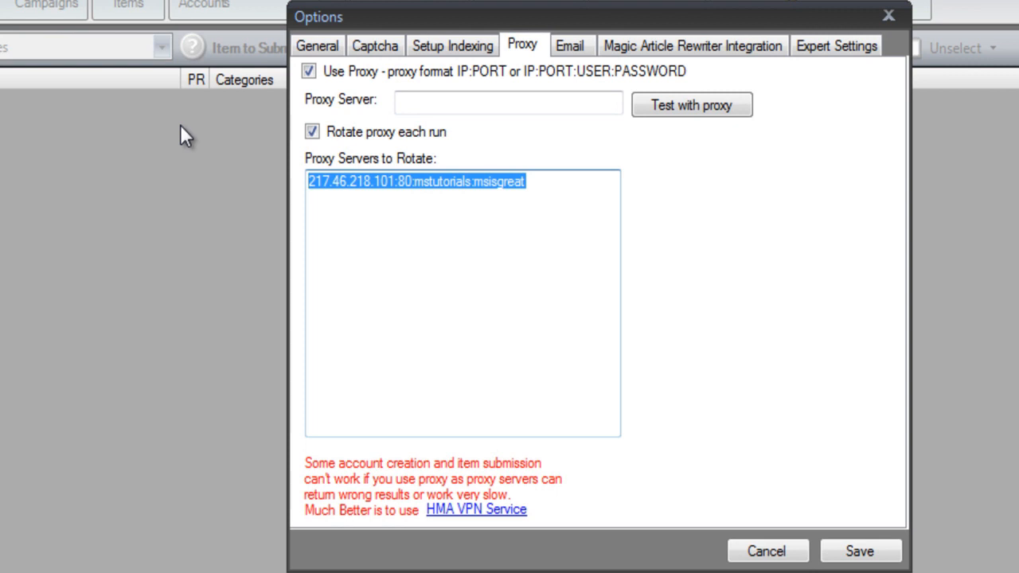
Paste the 217.46.218.101:80 proxy entry onto new lines until six copies are listed, one per line.
key("Left")
key("Right")
key("Right")
key("Right")
key("Right")
key("Right")
key("Right")
key("Right")
key("Right")
key("Right")
key("Right")
key("Right")
key("Right")
key("Right")
key("Right")
key("Right")
key("Right")
key("Right")
key("Right")
key("Right")
key("Right")
key("Right")
key("Right")
key("Right")
key("Right")
key("Right")
key("Right")
key("Right")
key("Right")
key("Right")
key("Return")
key("ctrl+v")
key("Return")
key("ctrl+v")
key("Return")
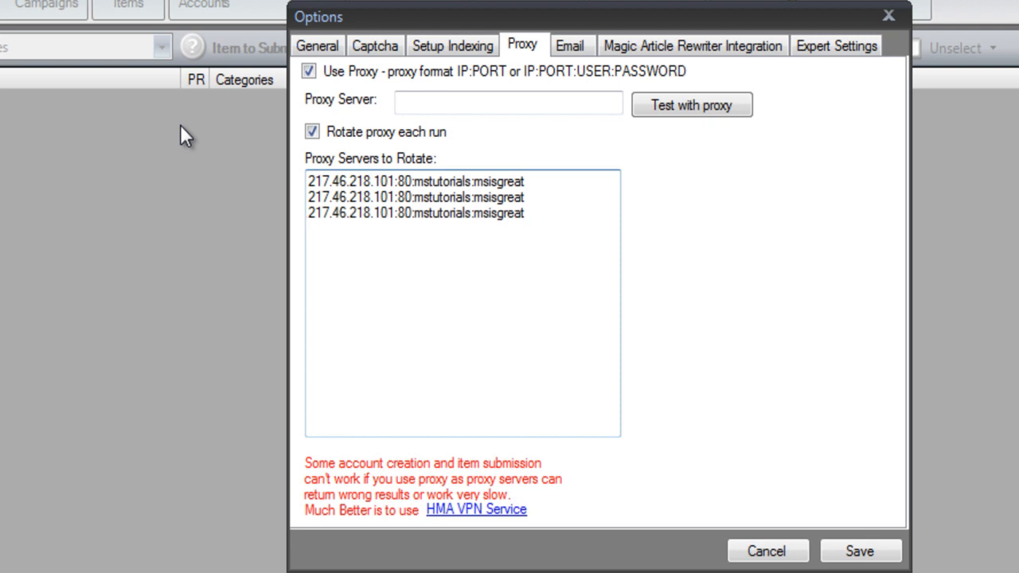
key("ctrl+v")
key("Return")
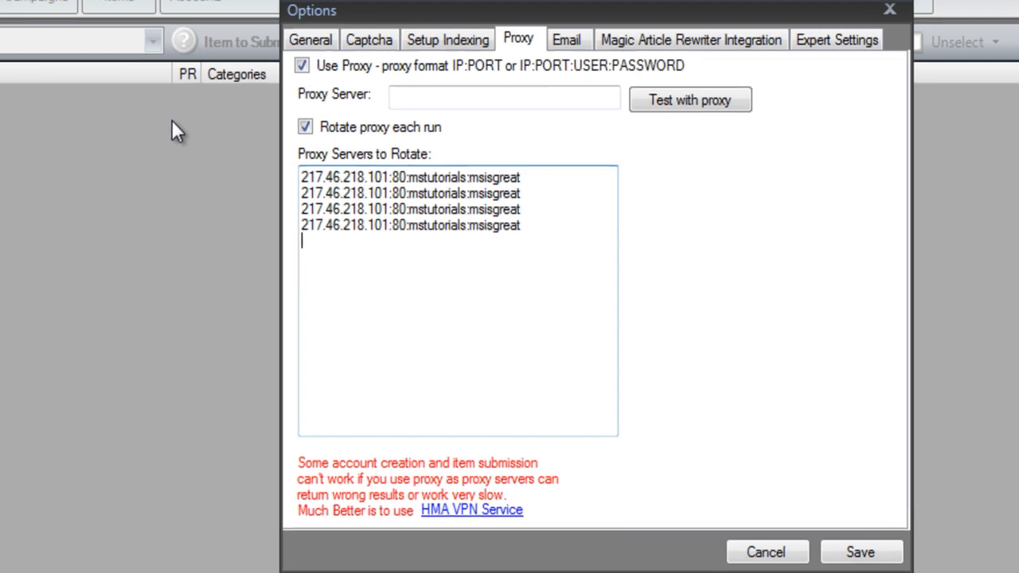
key("ctrl+v")
key("Return")
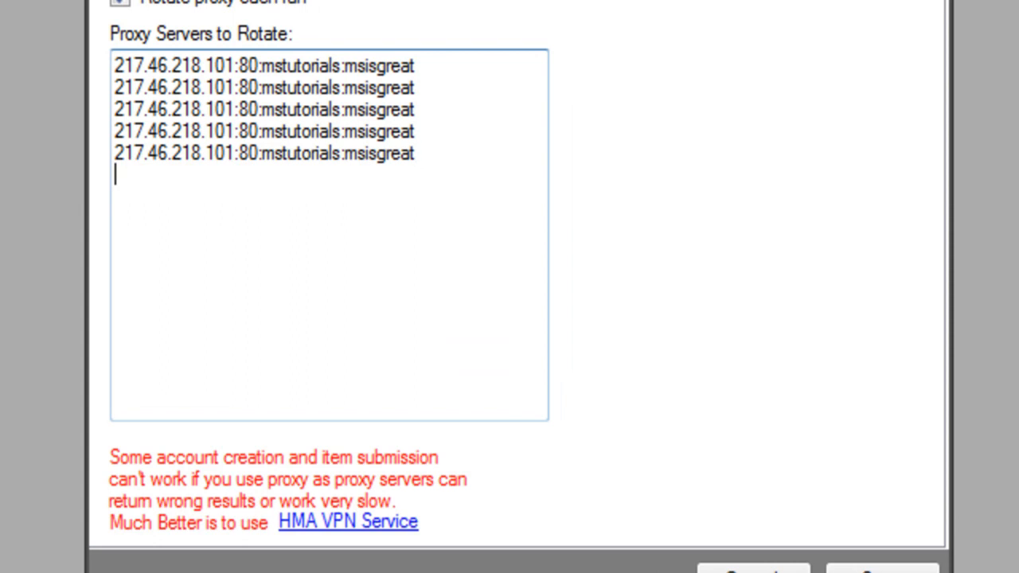
key("ctrl+v")
key("Return")
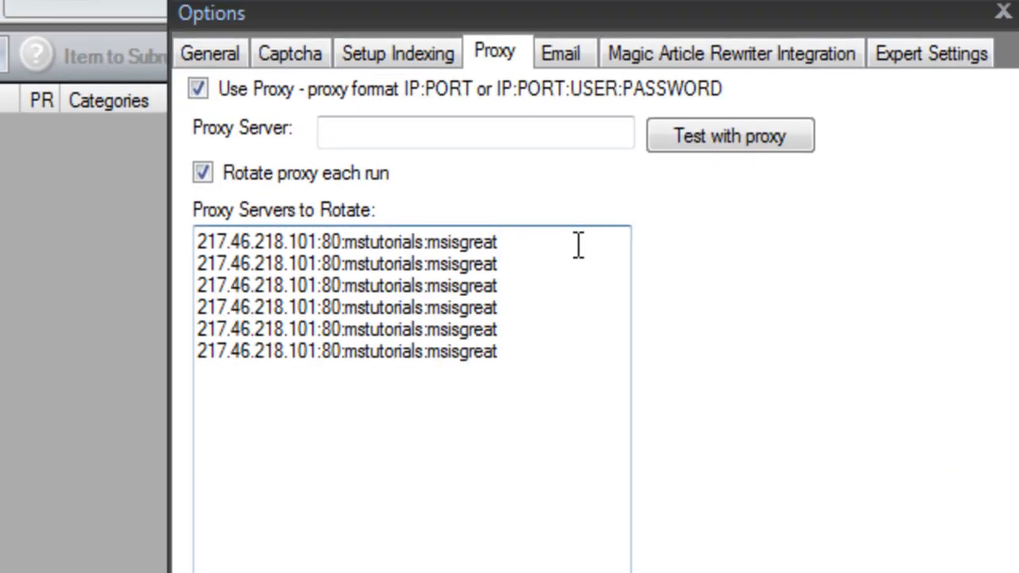
Highlight the first three proxy entries, then show Email settings: delete after confirmation, 15-minute read timeout.
left_click_drag(579, 245, 159, 212)
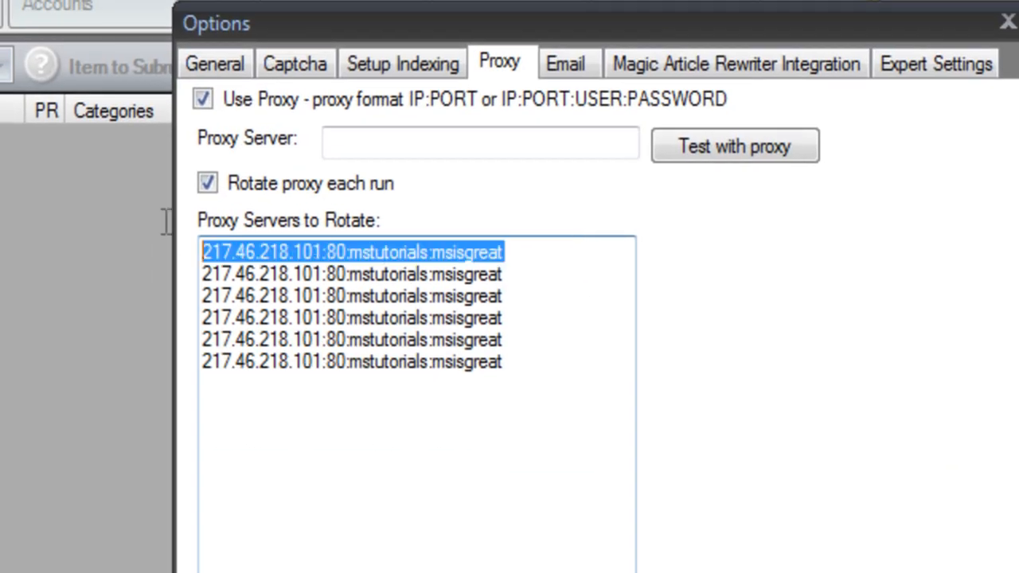
left_click_drag(557, 279, 408, 275)
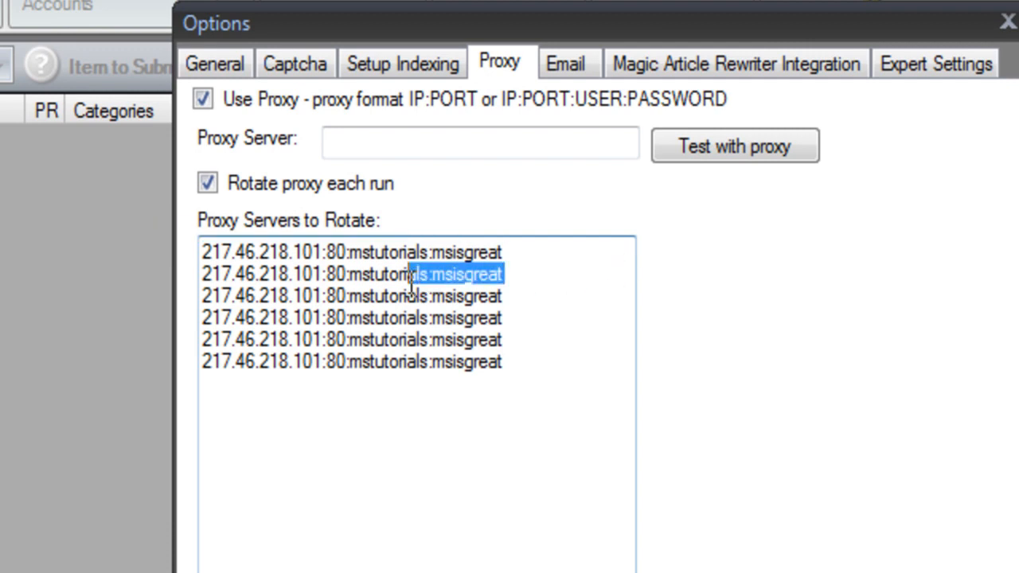
left_click_drag(503, 297, 102, 262)
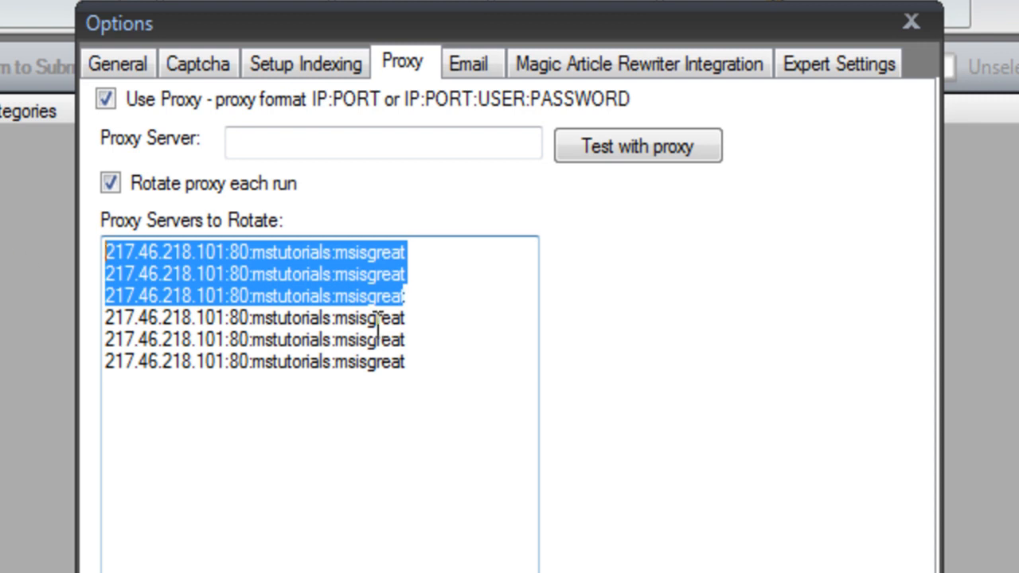
left_click(463, 66)
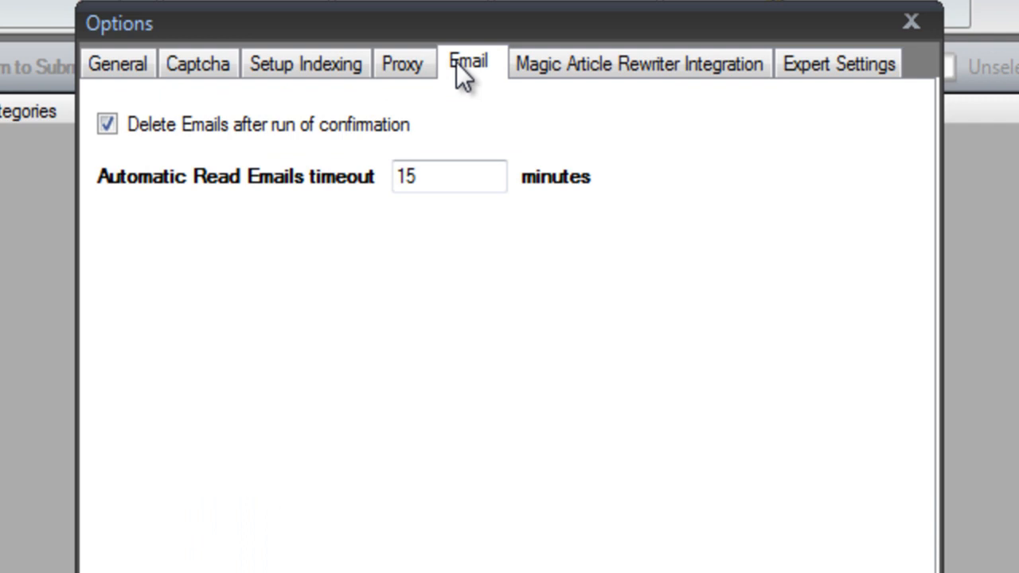
Check the Magic Article Rewriter Integration page, then show Expert Settings with 5 and 20 task timeouts.
left_click(574, 62)
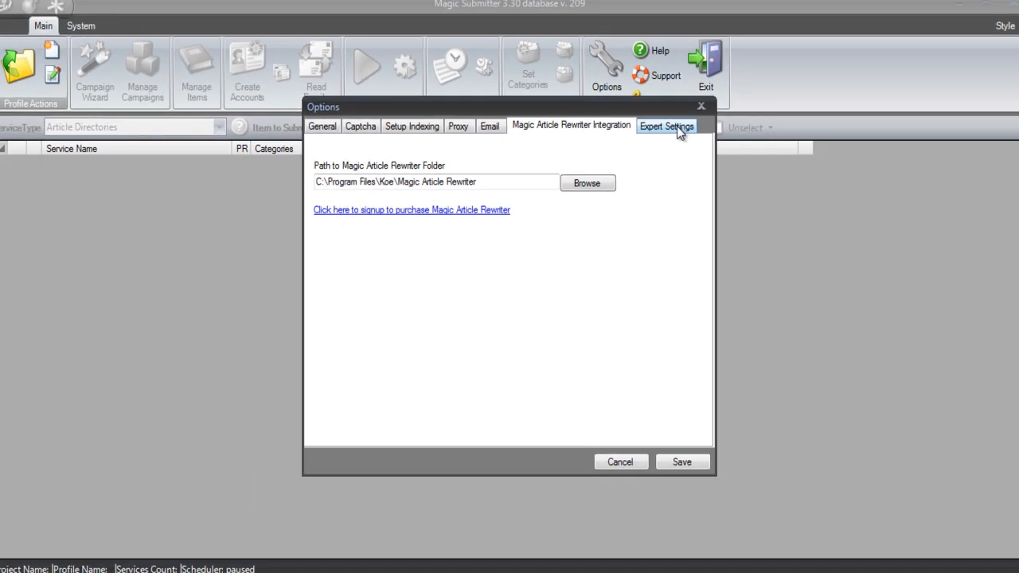
left_click(677, 127)
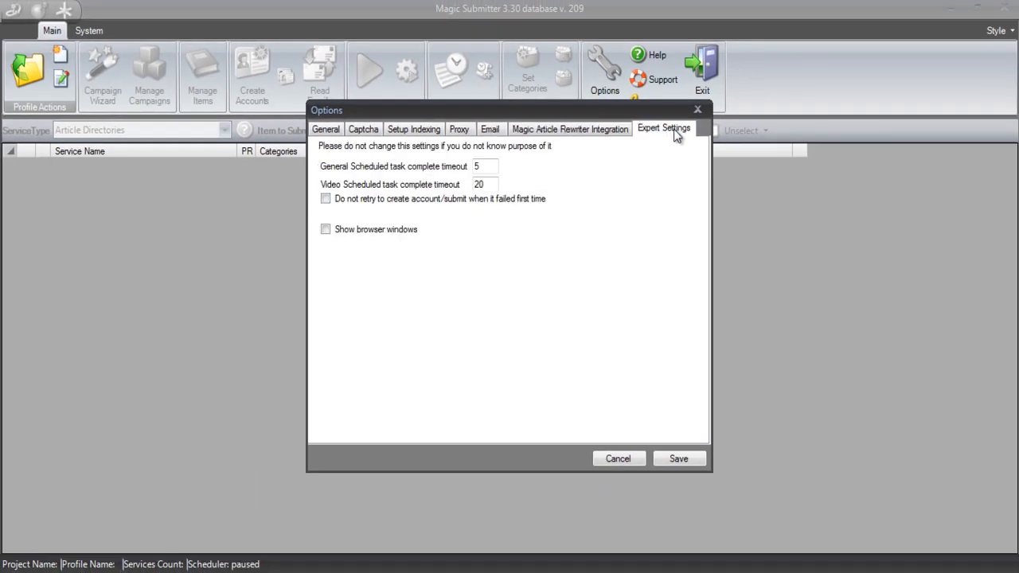